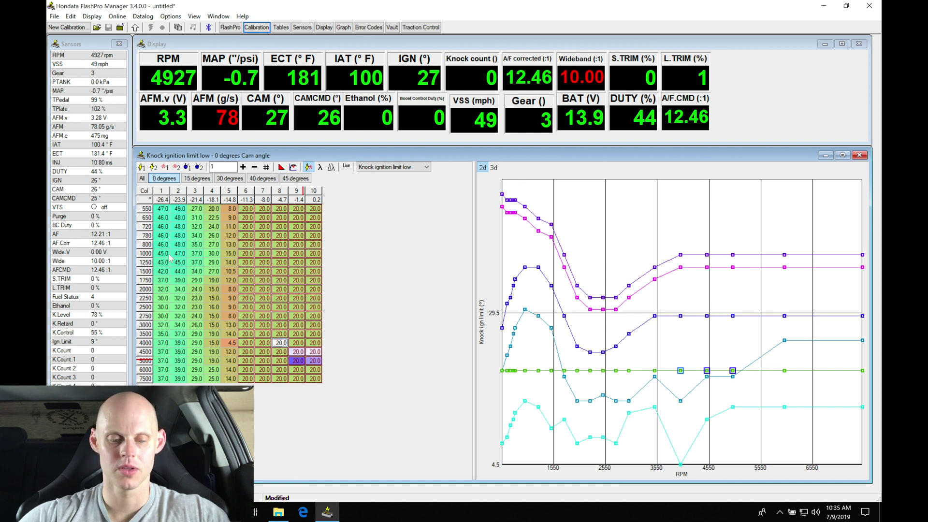
# Interpolate columns 1–5 (550–4000 rpm) of the 0-degree Knock ignition limit low table, then select the whole table
pyautogui.moveTo(161, 208); pyautogui.dragTo(254, 385)
pyautogui.hotkey('ctrl', 'i')
pyautogui.click(246, 368)
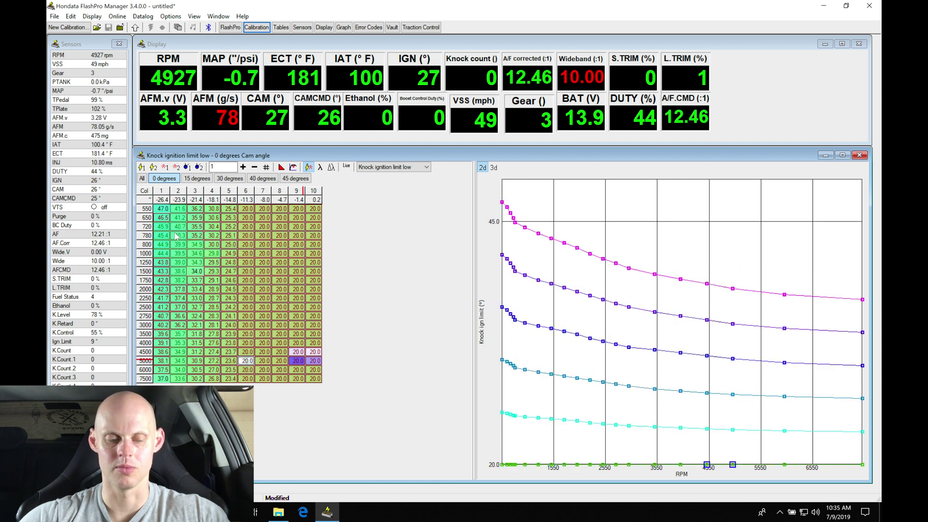
pyautogui.moveTo(162, 208); pyautogui.dragTo(320, 389)
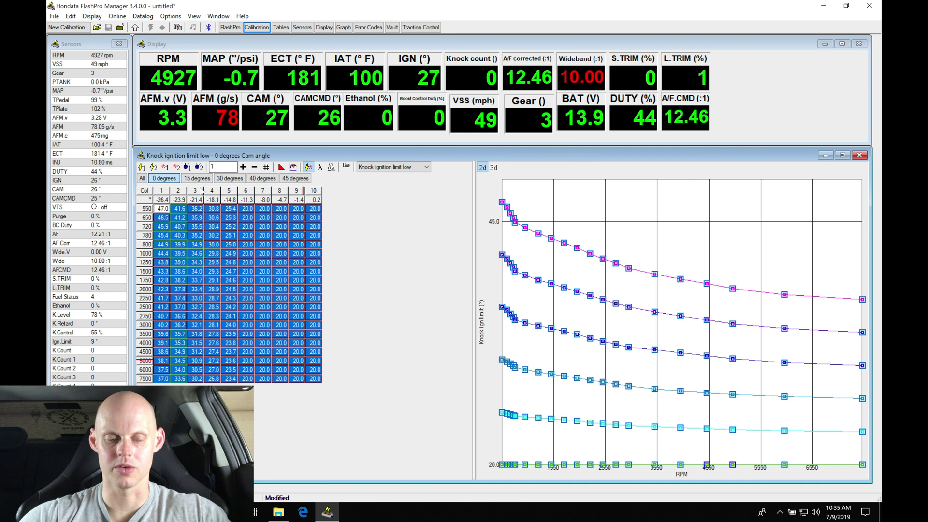
pyautogui.click(198, 180)
# Review the 30, 40 and 45 degree cam-angle pages of the Knock ignition limit low table
pyautogui.click(230, 178)
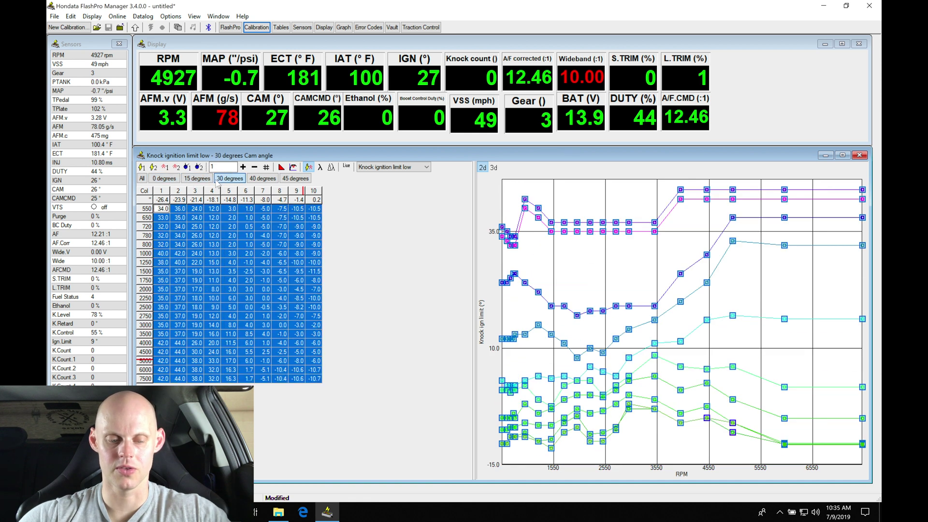
pyautogui.click(262, 179)
pyautogui.click(295, 179)
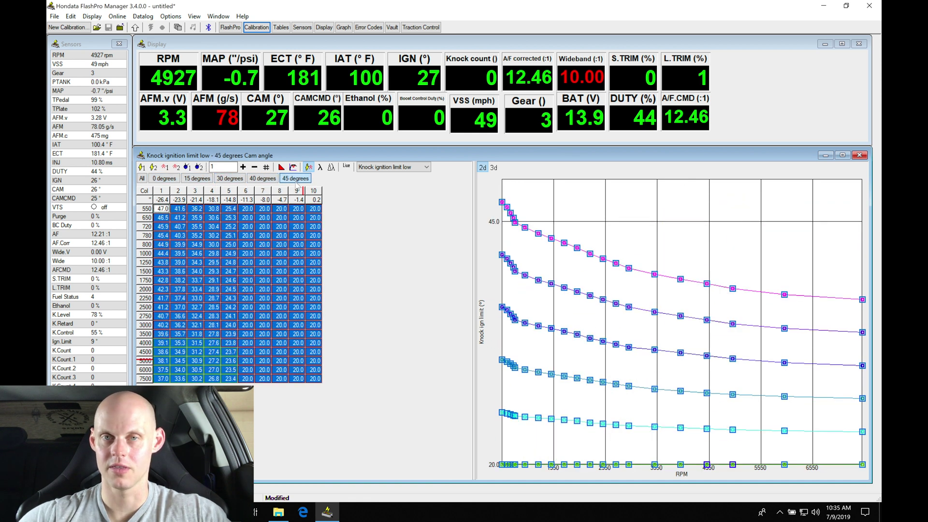
# Switch to Knock ignition limit high and review its 0, 15, 30, 40 and 45 degree pages
pyautogui.click(399, 168)
pyautogui.click(413, 247)
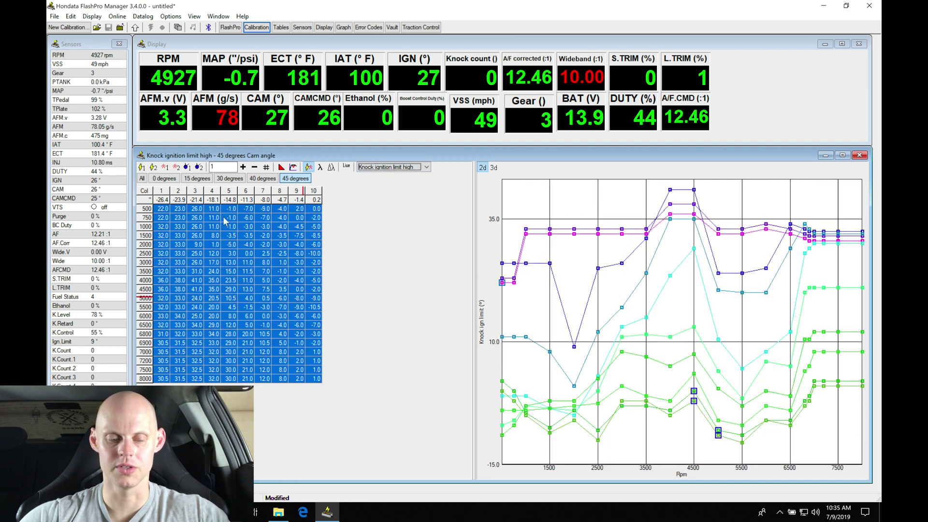
pyautogui.click(165, 178)
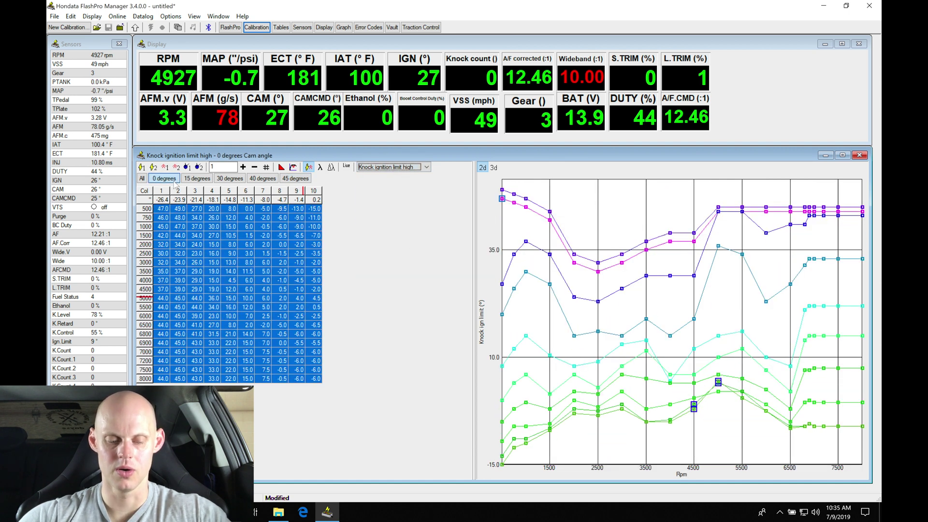
pyautogui.click(195, 179)
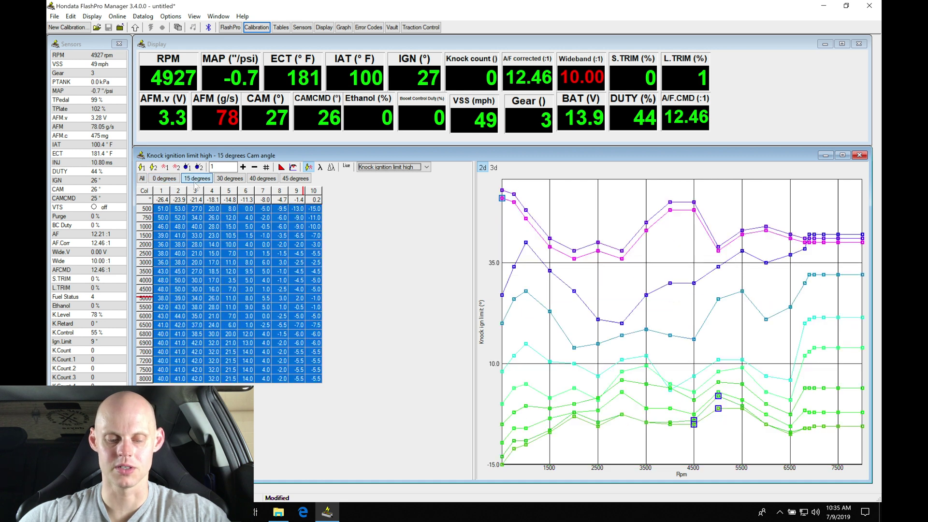
pyautogui.click(229, 179)
pyautogui.click(263, 179)
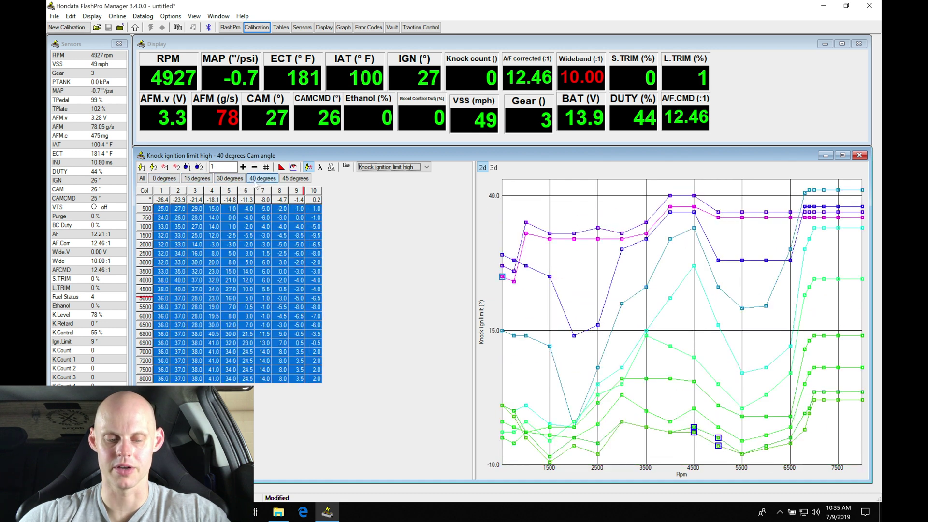
pyautogui.click(295, 179)
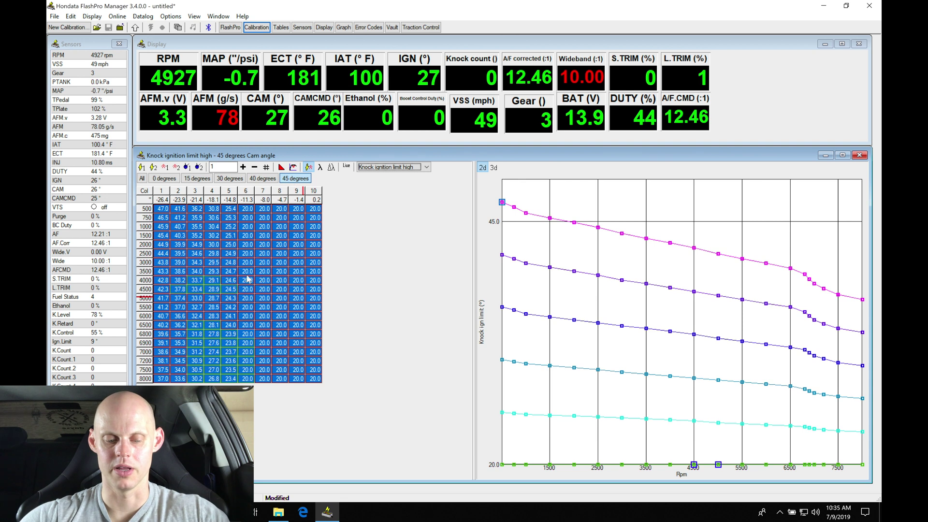
pyautogui.click(276, 300)
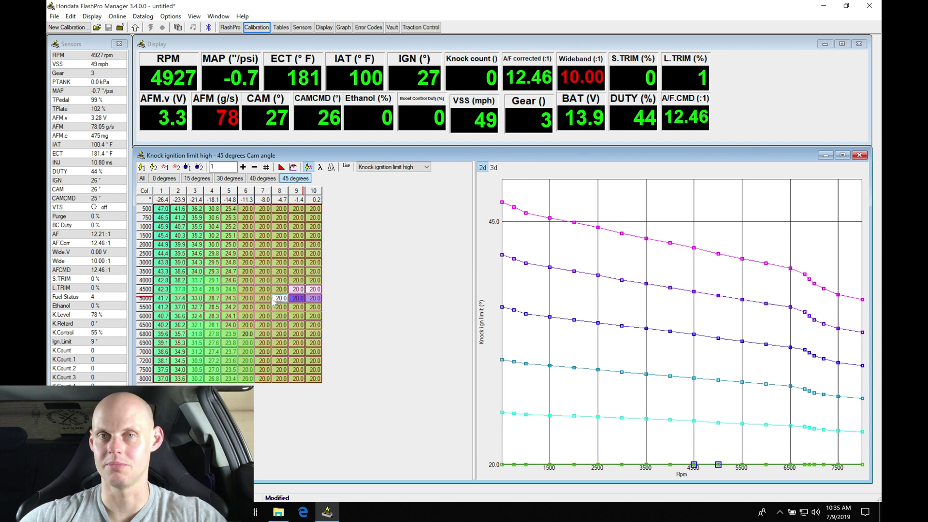
pyautogui.click(407, 167)
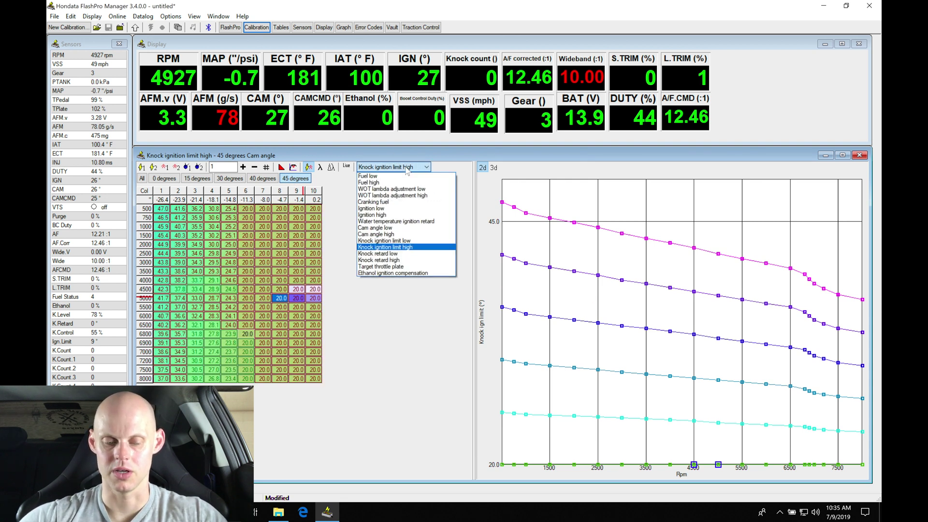
# Set every cell of the Knock retard low table to 0
pyautogui.click(416, 254)
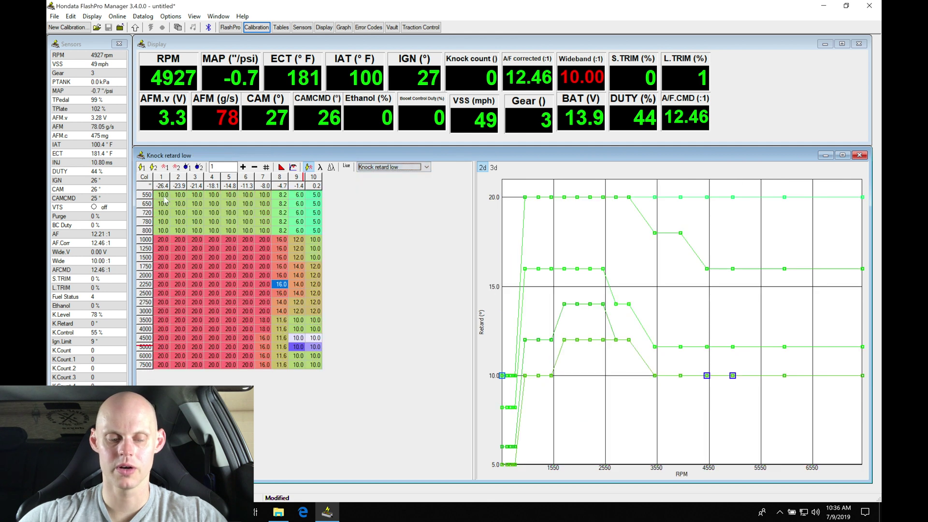
pyautogui.moveTo(163, 196); pyautogui.dragTo(310, 367)
pyautogui.press('Return')
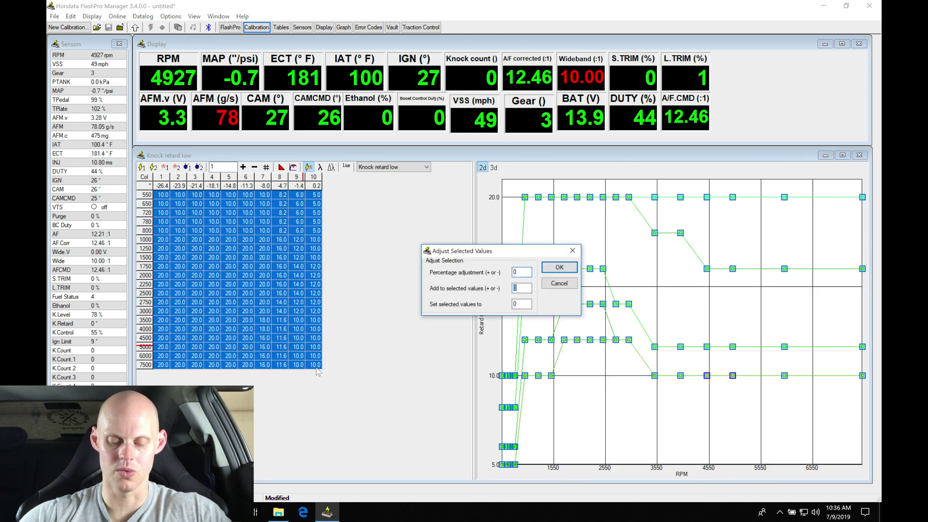
pyautogui.press('Tab')
pyautogui.press('Return')
# Set every cell of the Knock retard high table to 0
pyautogui.click(415, 167)
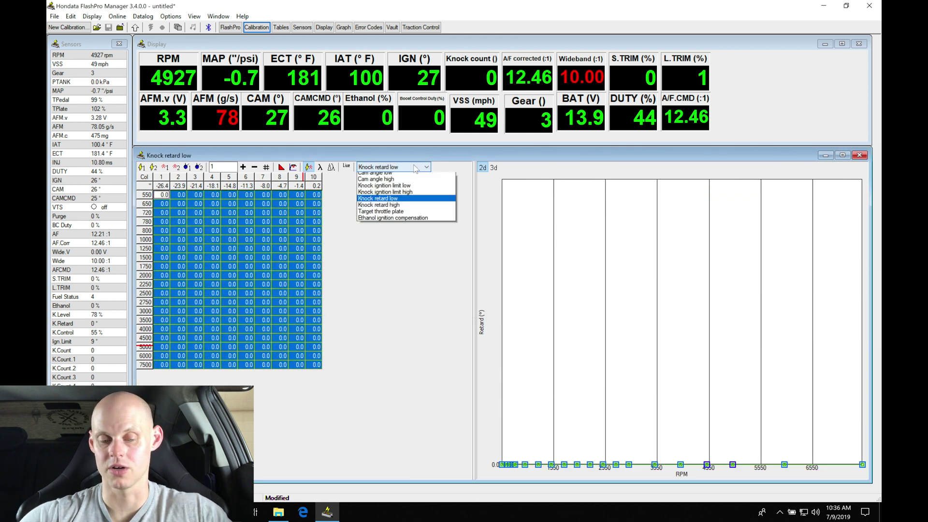
pyautogui.click(419, 259)
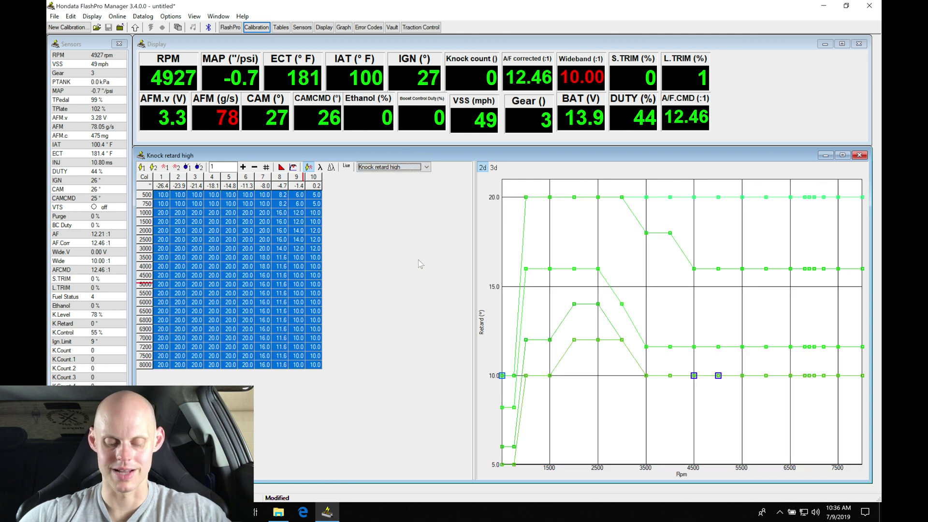
pyautogui.press('Return')
pyautogui.press('Tab')
pyautogui.press('Return')
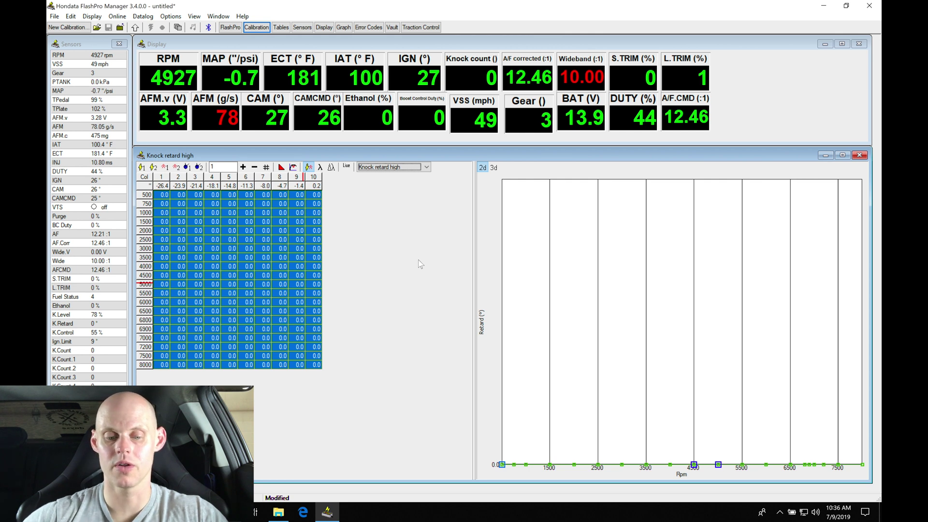
# Clear the selection and switch to the Target throttle plate table
pyautogui.click(300, 250)
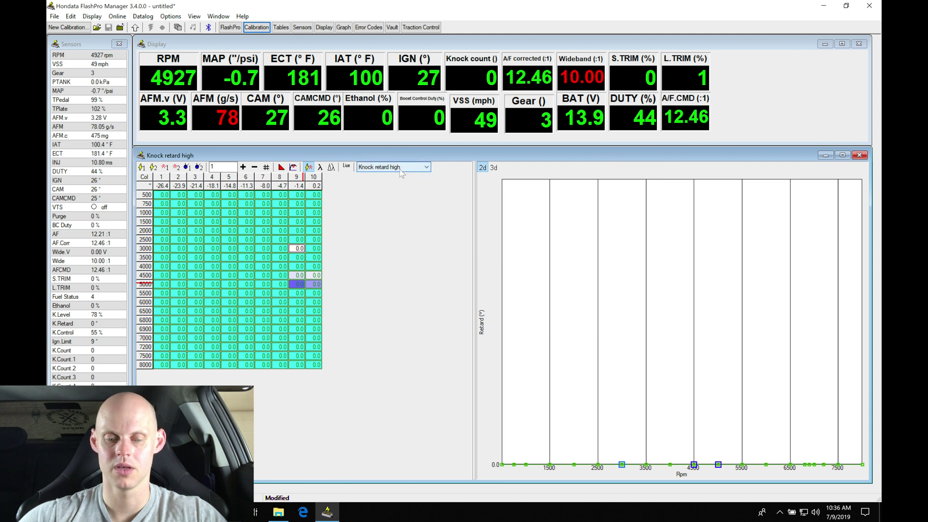
pyautogui.click(425, 166)
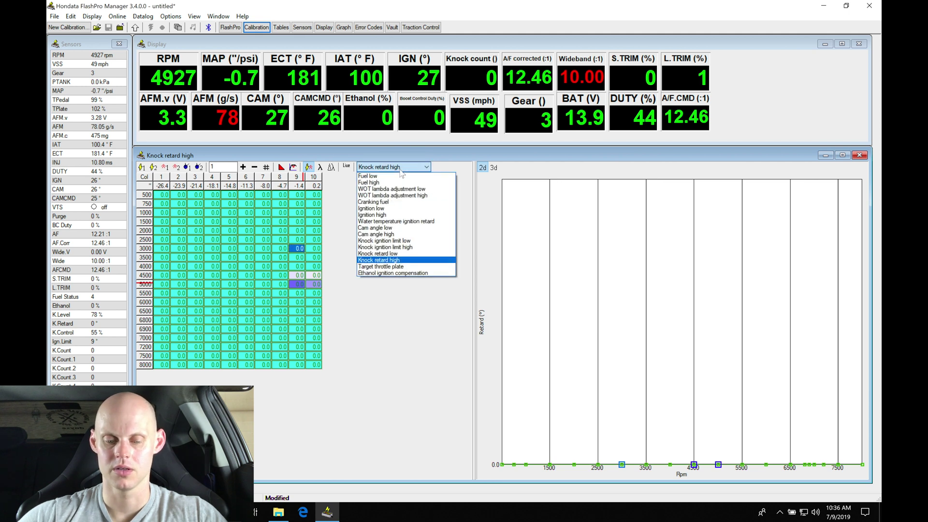
pyautogui.click(427, 267)
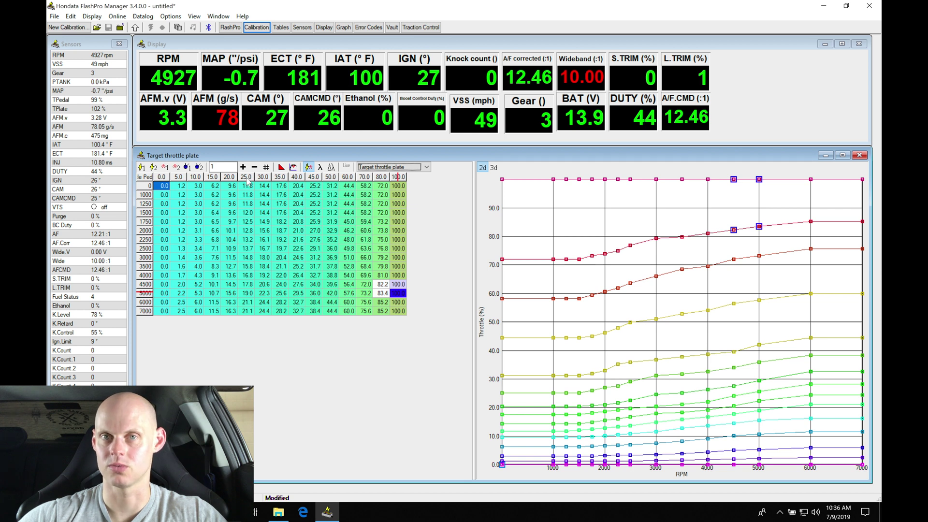
# Inspect the Target throttle plate's 25.0 pedal column and the 27.0 cell at 2000 rpm
pyautogui.moveTo(247, 185); pyautogui.dragTo(250, 321)
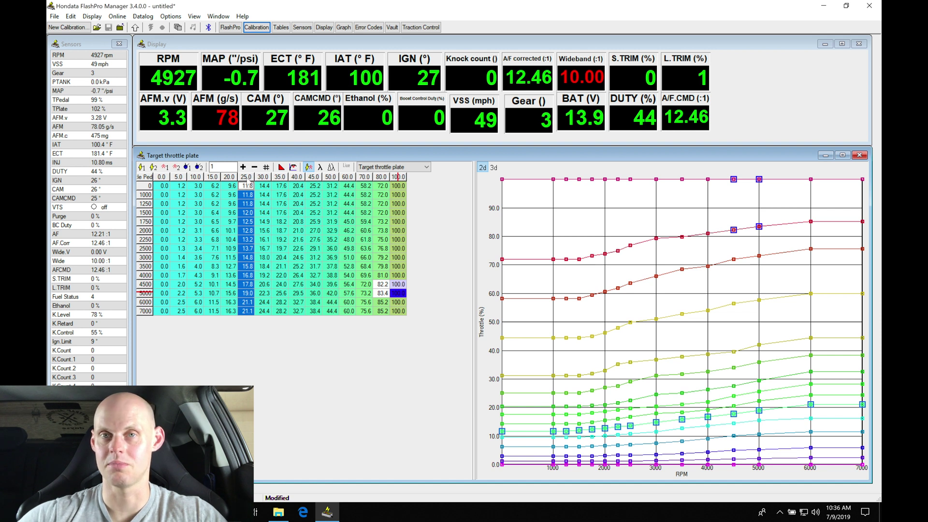
pyautogui.moveTo(247, 186); pyautogui.dragTo(247, 365)
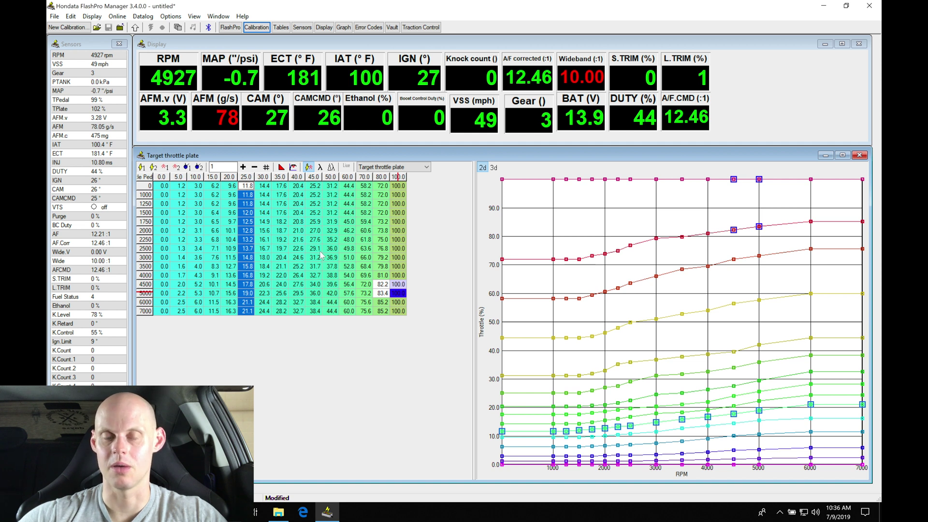
pyautogui.click(308, 232)
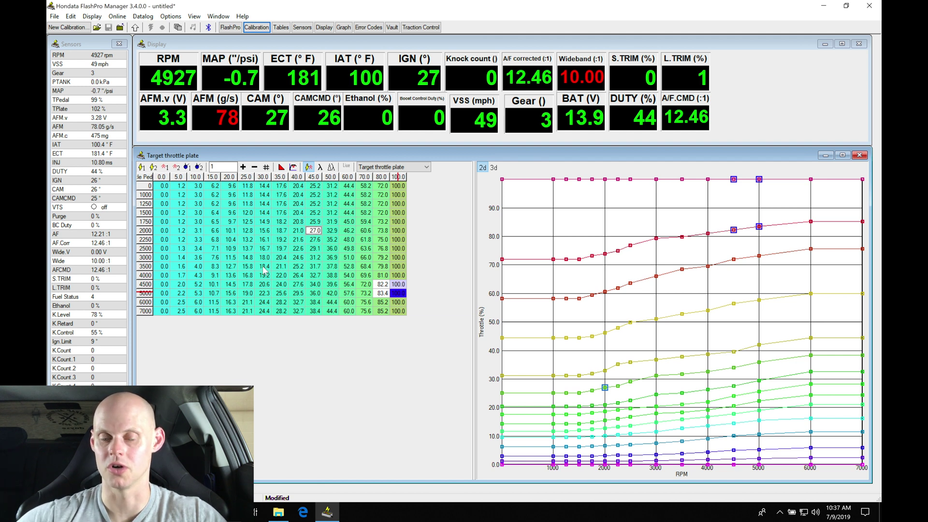
pyautogui.click(426, 167)
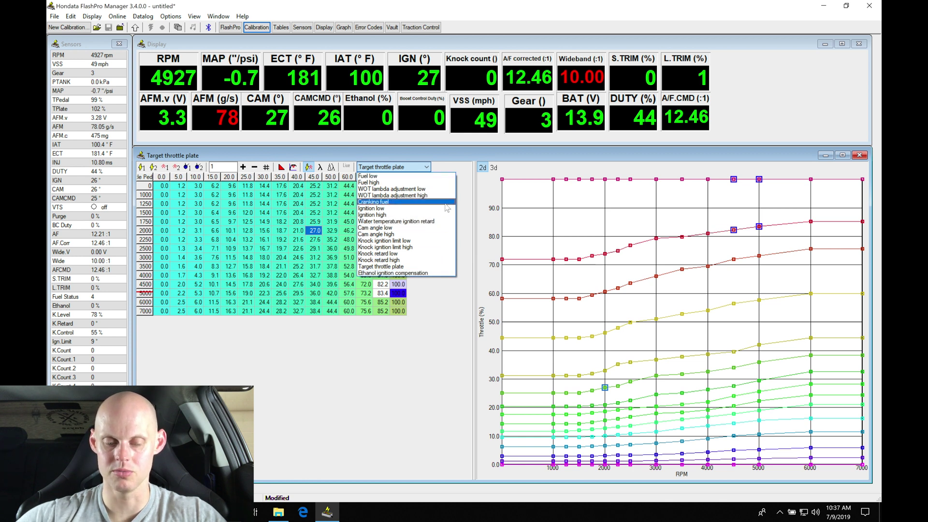
# Switch to the Fuel low table and inspect its cells, starting with 807 at 1000 rpm
pyautogui.click(442, 176)
pyautogui.click(235, 254)
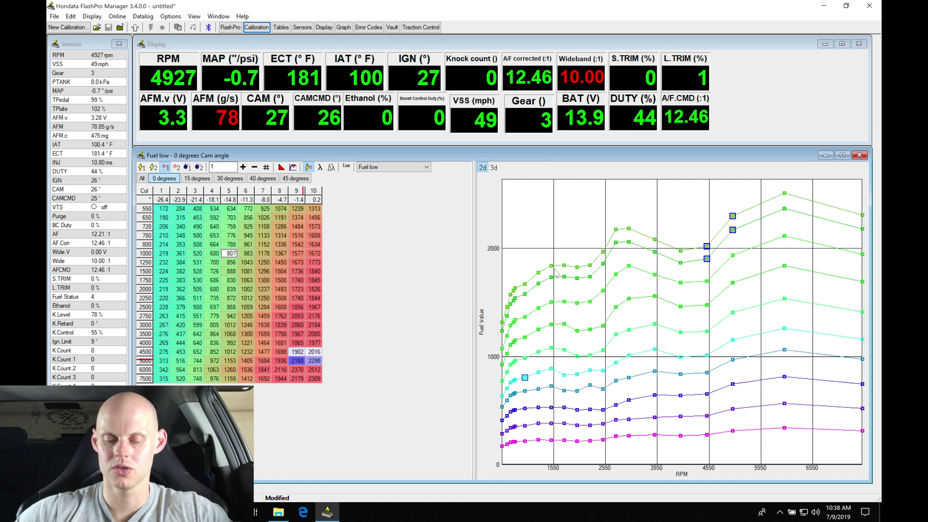
pyautogui.hotkey('ctrl', 'Home')
# Raise the graph's 1500 RPM point to 1851 and select the 6000 RPM point
pyautogui.moveTo(551, 265); pyautogui.dragTo(550, 264)
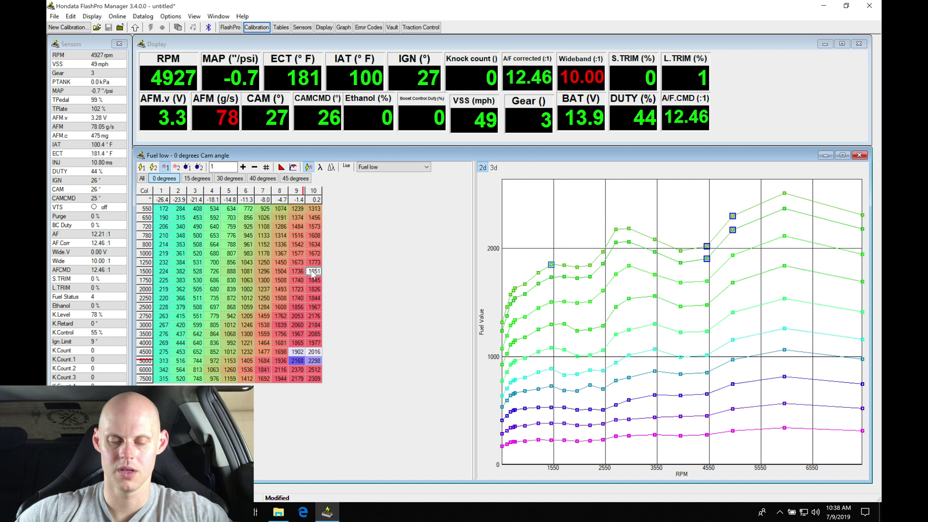
pyautogui.click(784, 197)
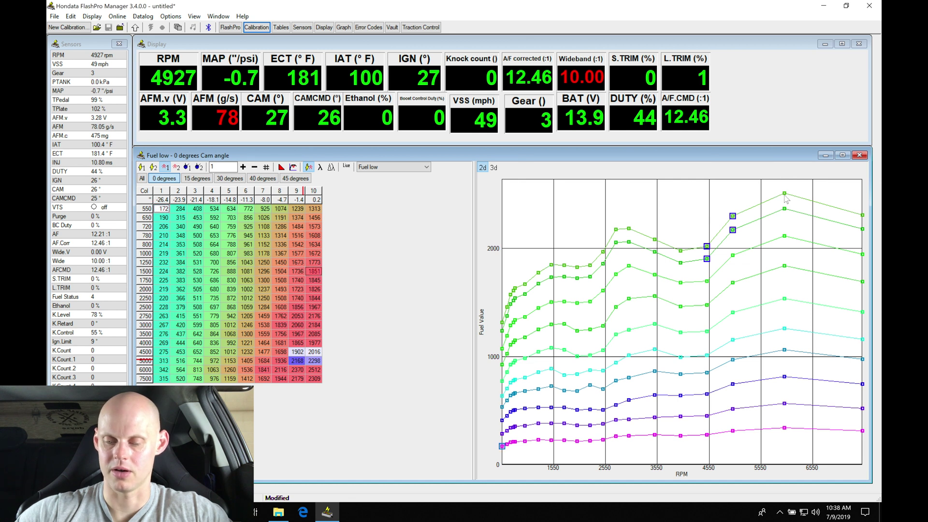
pyautogui.click(785, 198)
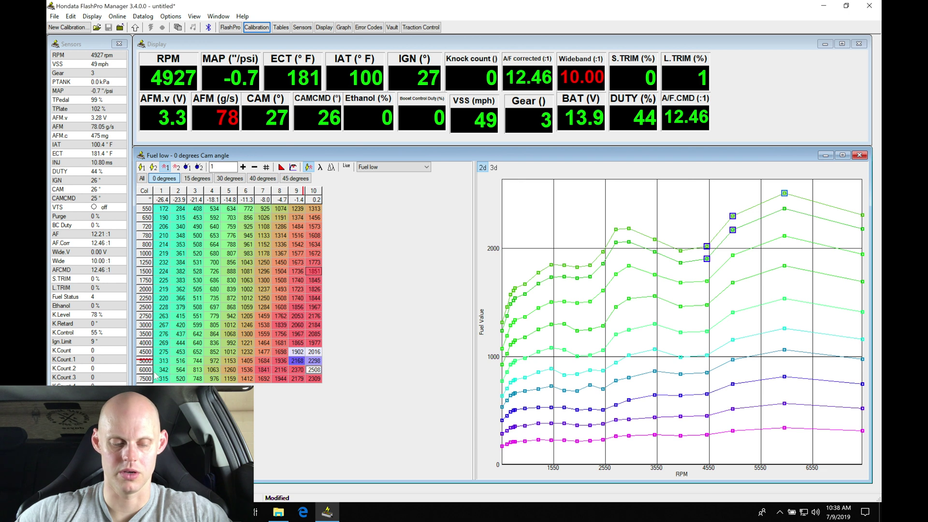
# Interpolate column 10 linearly between 1500 and 6000 rpm, then select the whole column
pyautogui.click(318, 352)
pyautogui.moveTo(318, 353); pyautogui.dragTo(319, 273)
pyautogui.press('i')
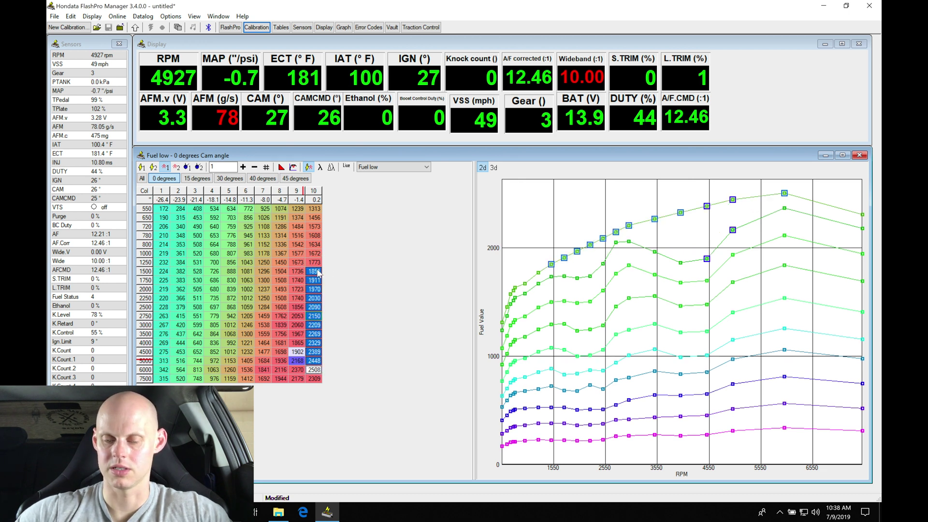
pyautogui.moveTo(314, 208); pyautogui.dragTo(318, 378)
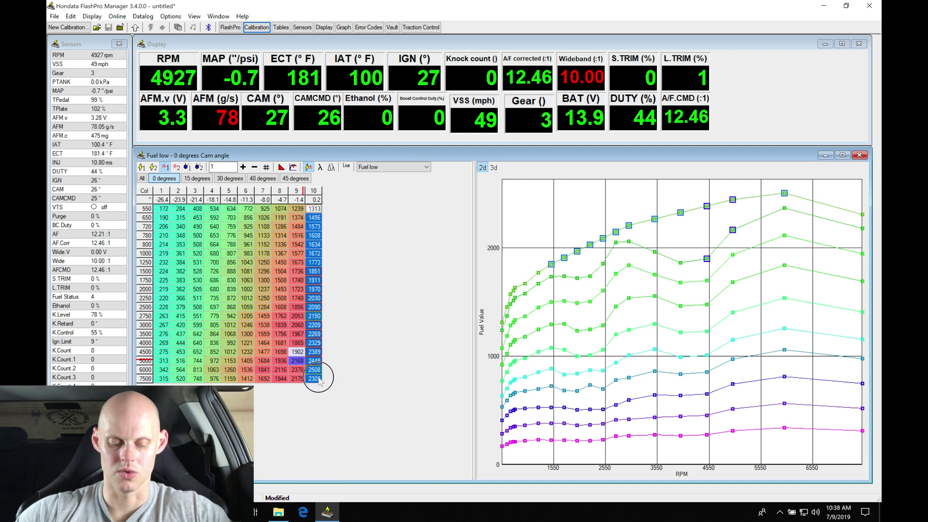